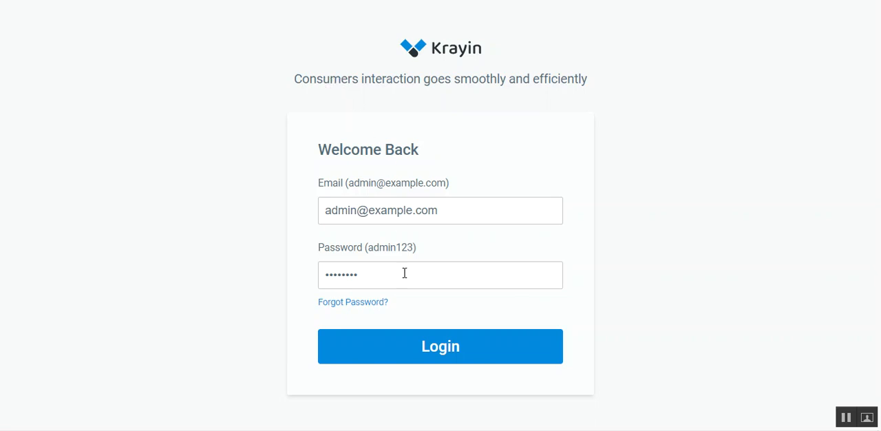
# Step: Log in with the prefilled credentials and open a new lead form from the Leads page
pyautogui.click(397, 346)
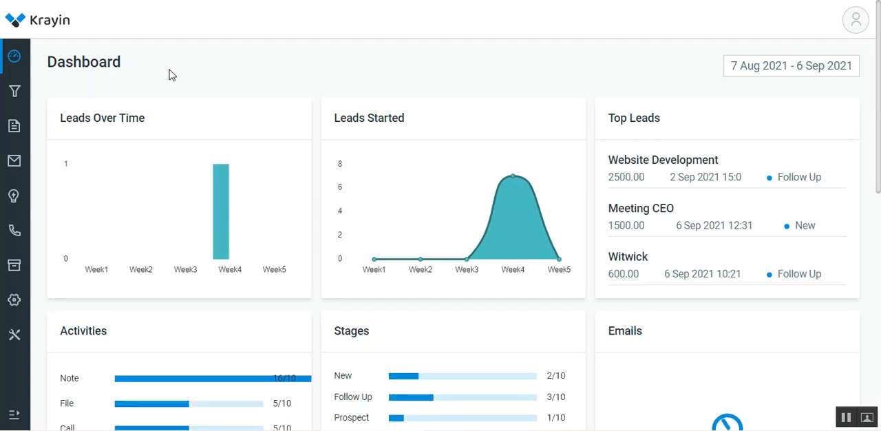
pyautogui.click(15, 93)
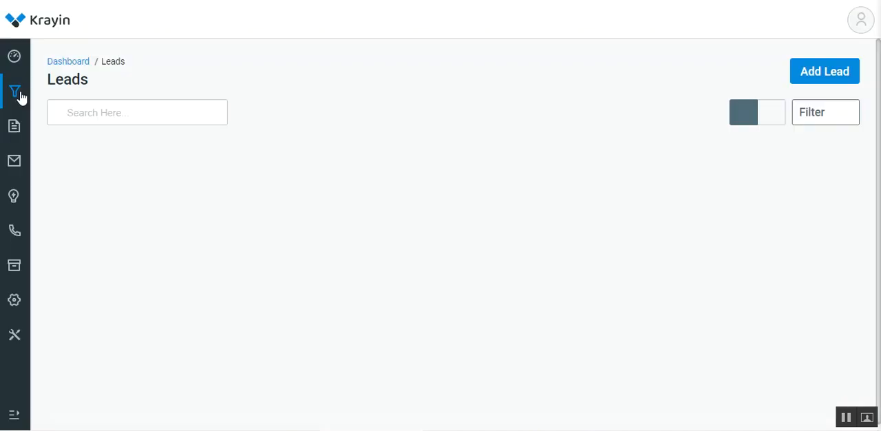
pyautogui.click(814, 76)
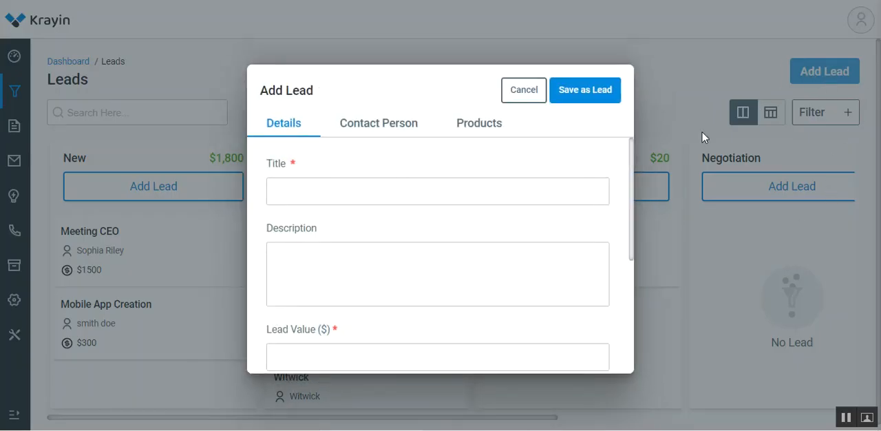
# Step: Examine the required Source and Type options in the lead form and close it without saving
pyautogui.moveTo(633, 154); pyautogui.dragTo(621, 278)
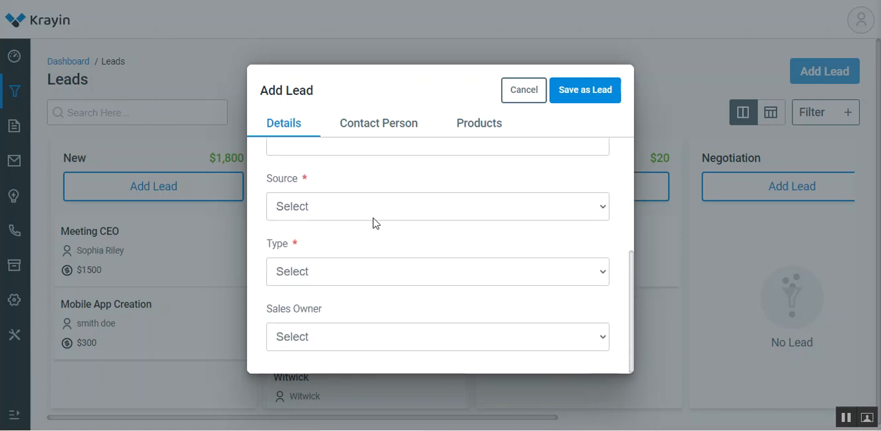
pyautogui.click(315, 275)
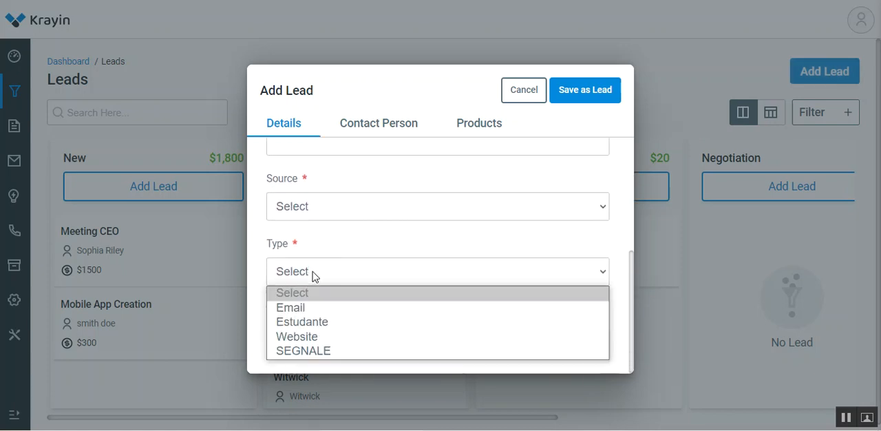
pyautogui.click(313, 216)
pyautogui.click(269, 183)
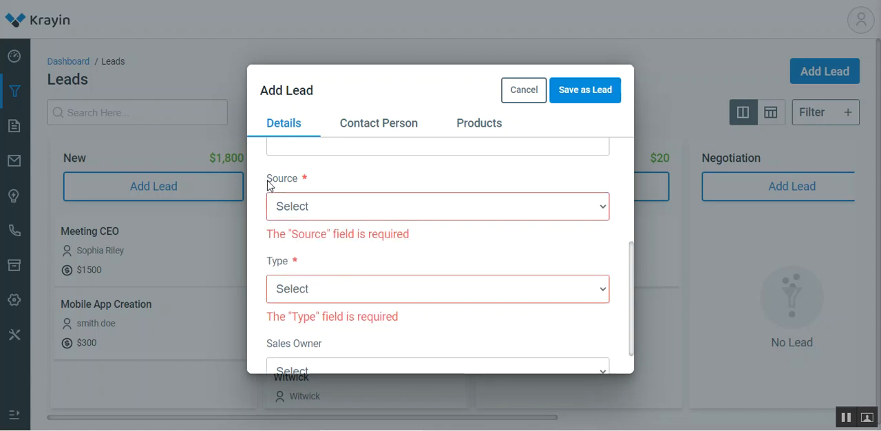
pyautogui.moveTo(269, 182); pyautogui.dragTo(303, 184)
pyautogui.click(508, 98)
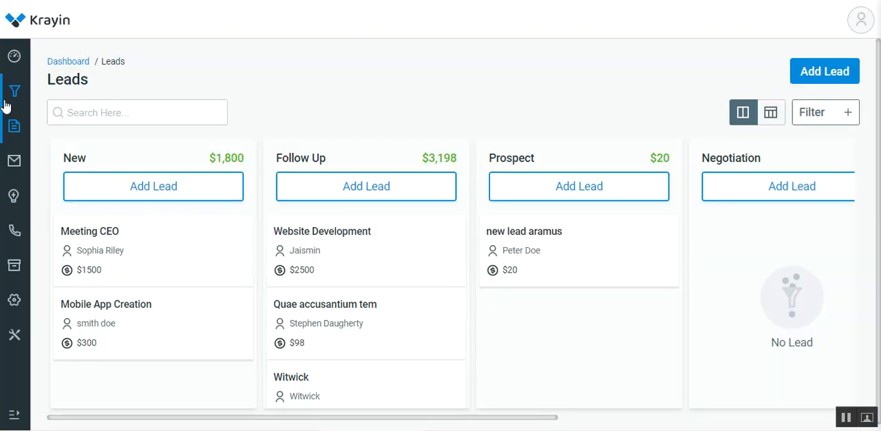
# Step: Dismiss the browser's password warning and add a lead source named Others in the Sources settings
pyautogui.moveTo(14, 300)
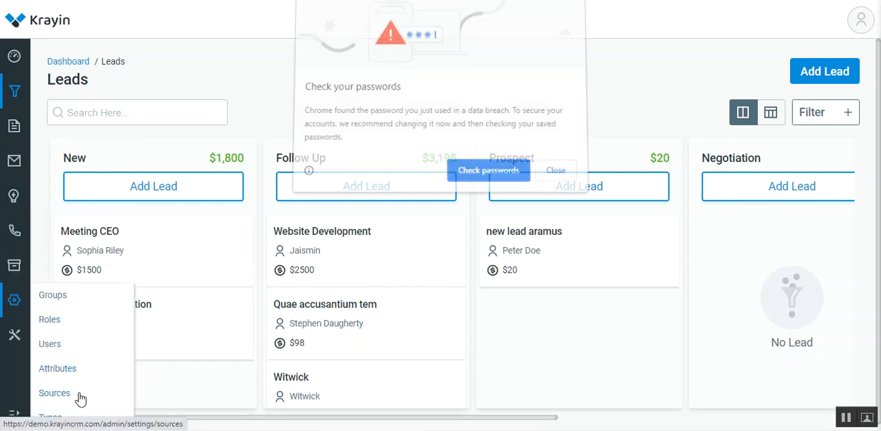
pyautogui.click(555, 172)
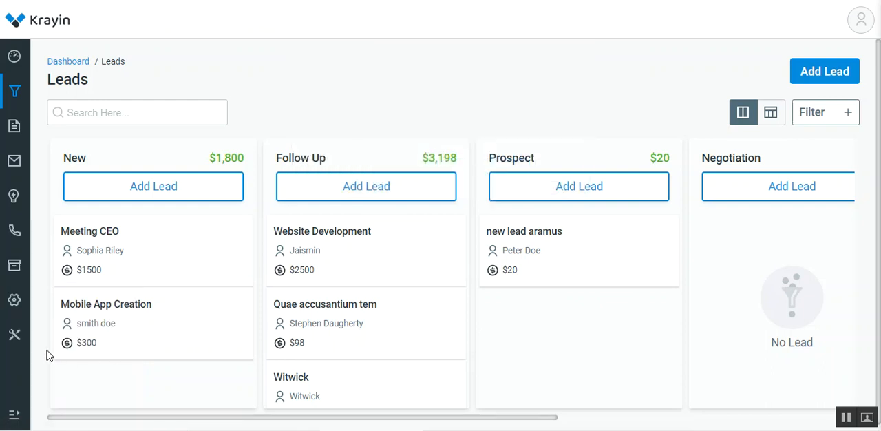
pyautogui.click(63, 396)
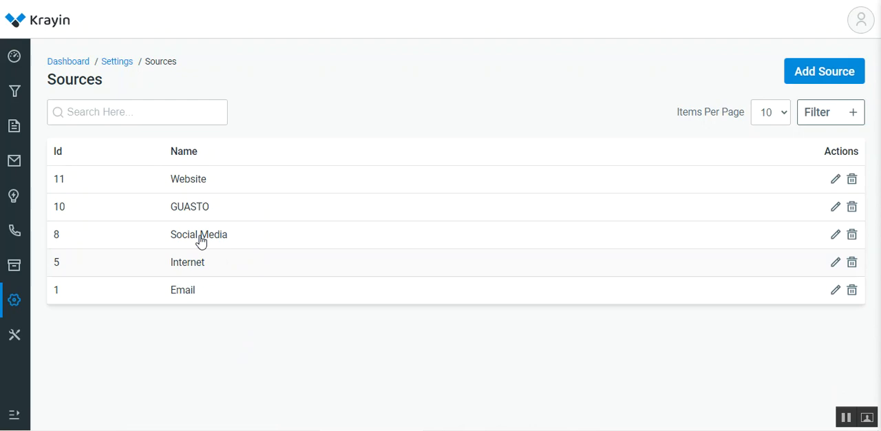
pyautogui.click(814, 80)
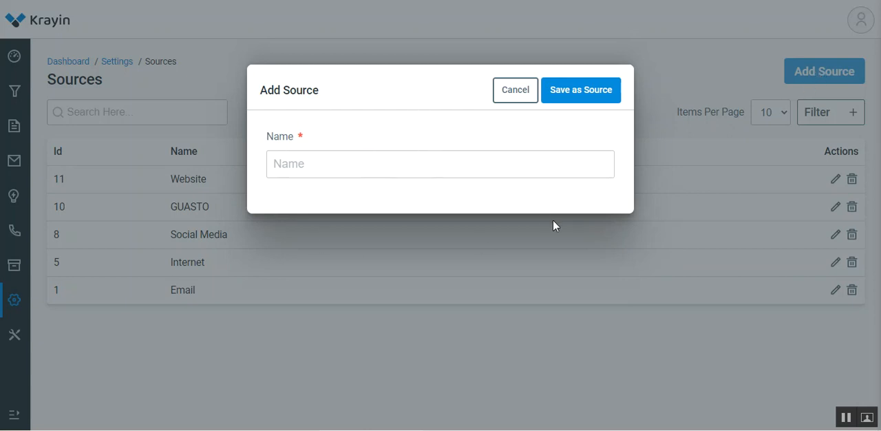
pyautogui.click(359, 168)
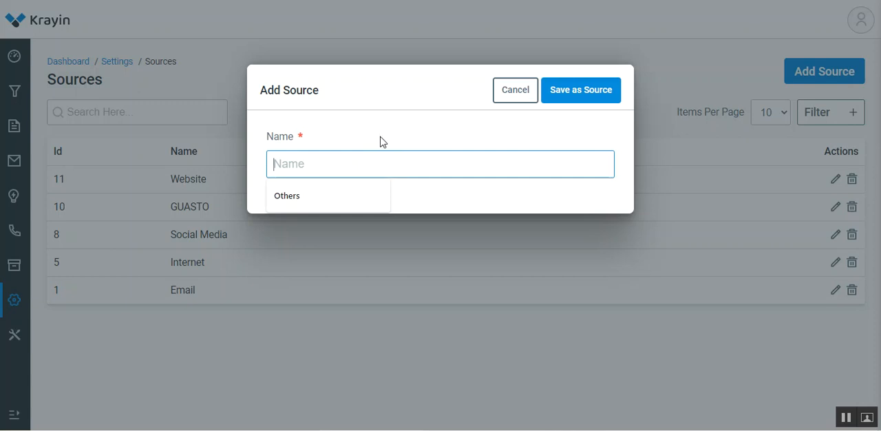
pyautogui.write('Others')
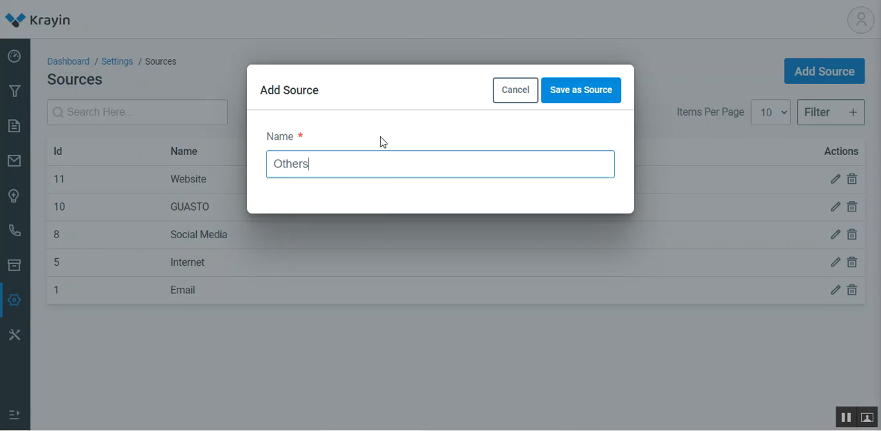
pyautogui.click(566, 93)
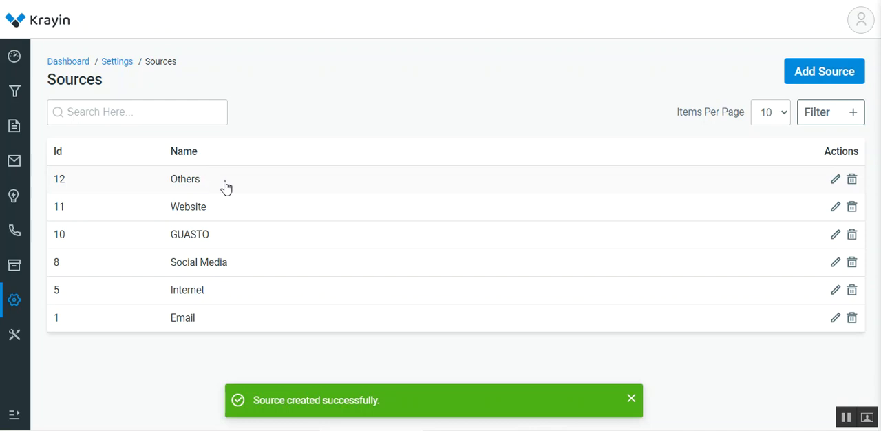
# Step: Check the Source options in a new lead form for Others and cancel the form
pyautogui.click(20, 98)
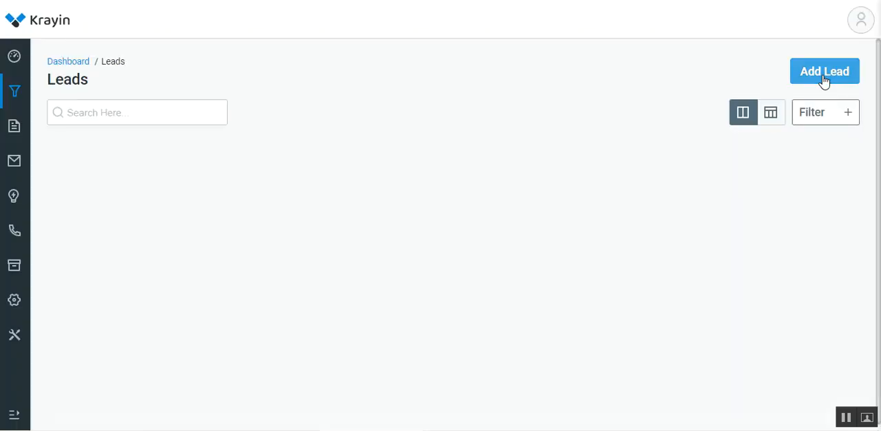
pyautogui.click(821, 72)
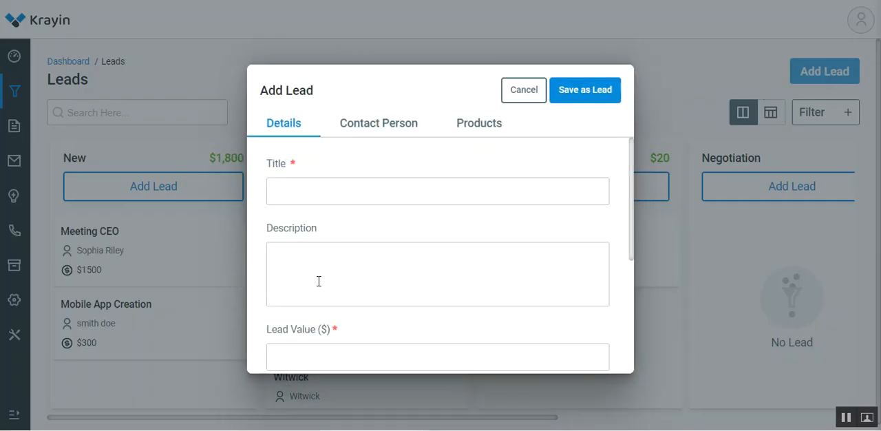
pyautogui.scroll(-3, 330, 282)
pyautogui.click(322, 211)
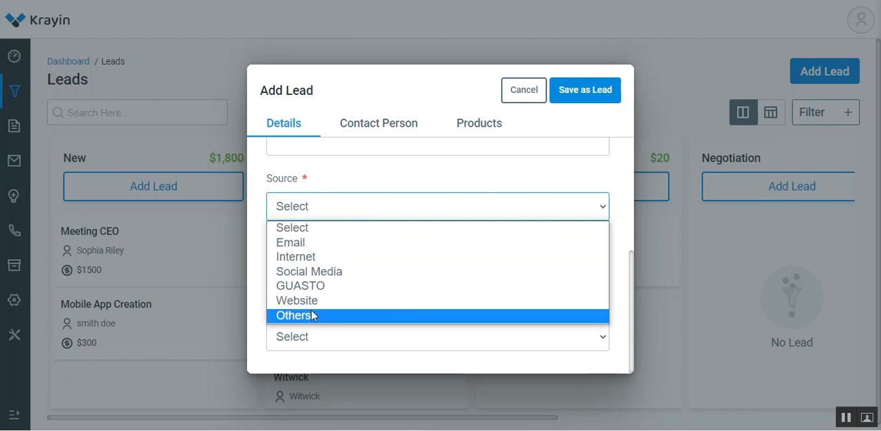
pyautogui.click(269, 188)
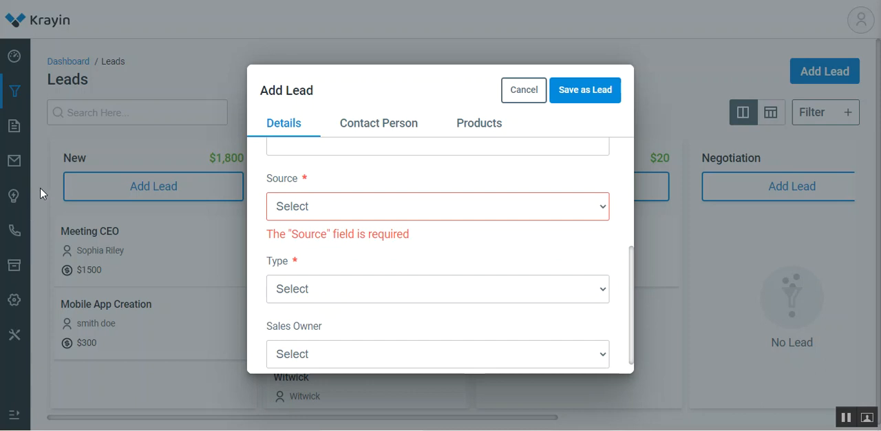
pyautogui.click(521, 97)
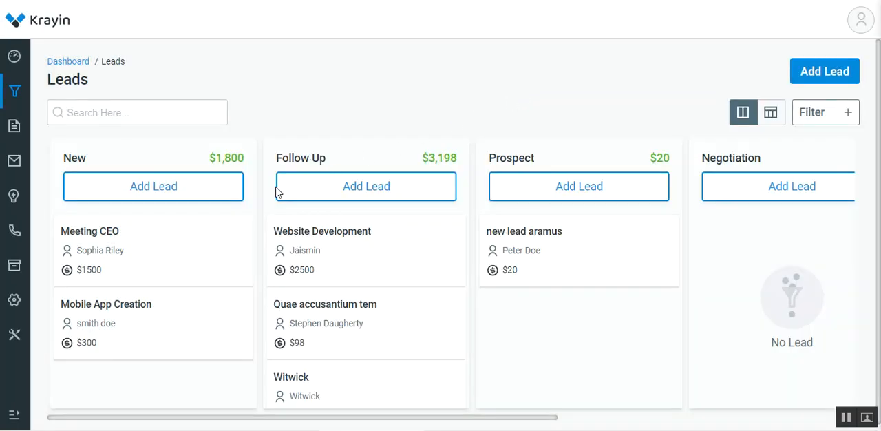
# Step: Add and save a lead type named Telephone in the Types settings
pyautogui.moveTo(10, 228)
pyautogui.moveTo(14, 303)
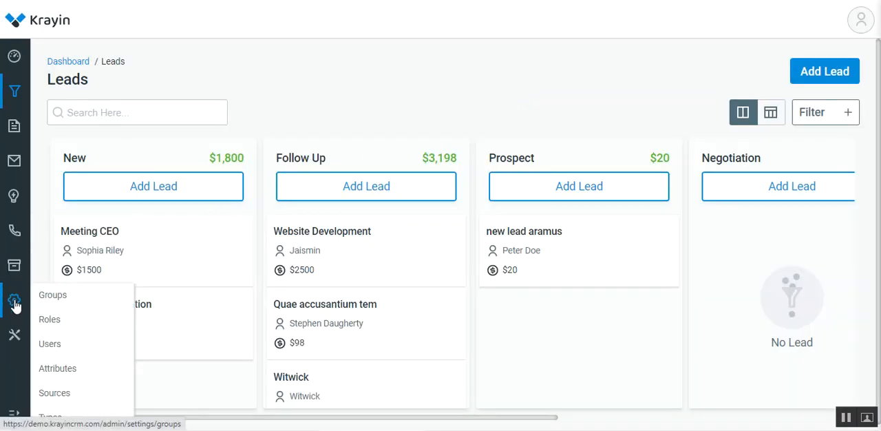
pyautogui.click(58, 420)
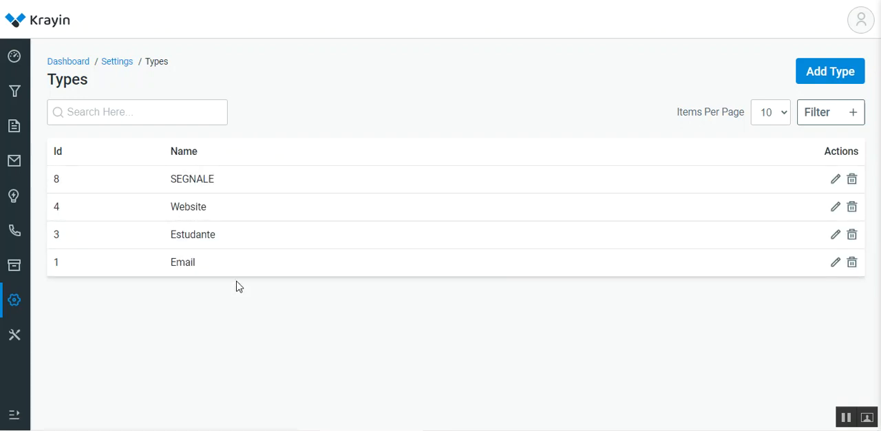
pyautogui.click(830, 77)
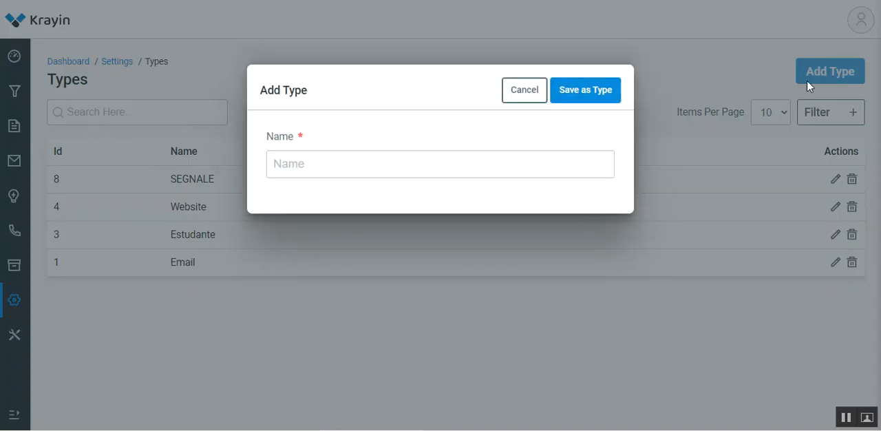
pyautogui.click(314, 158)
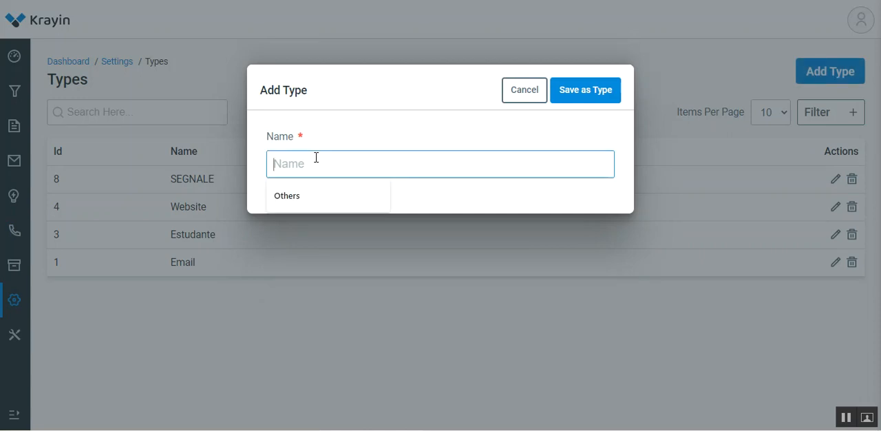
pyautogui.write('Telephone')
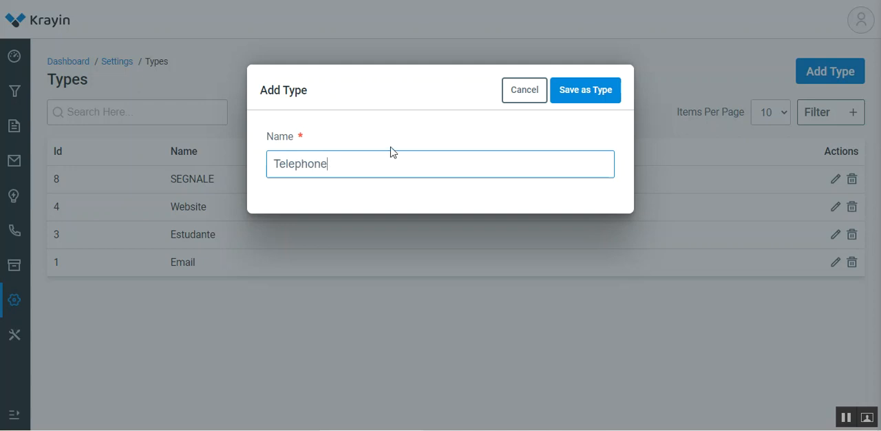
pyautogui.click(590, 92)
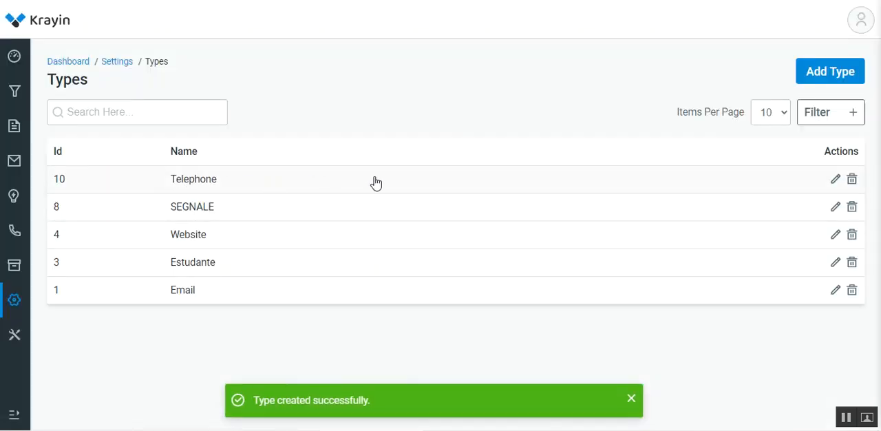
# Step: Filter the types list by Id 10 and remove that filter
pyautogui.click(853, 120)
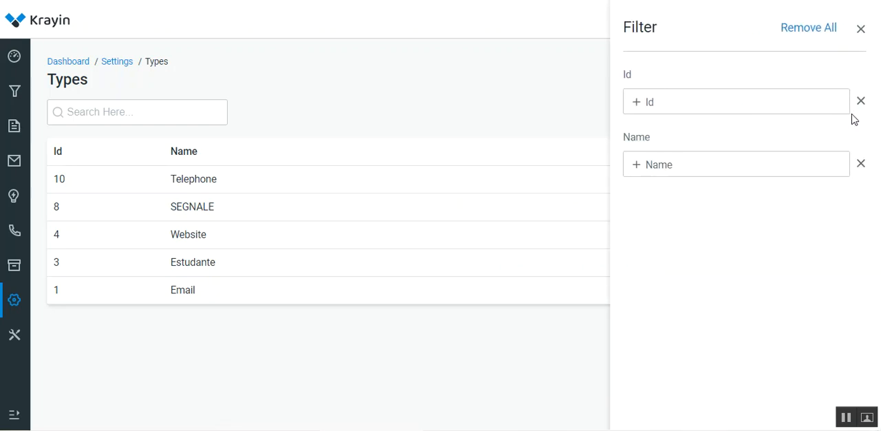
pyautogui.click(697, 101)
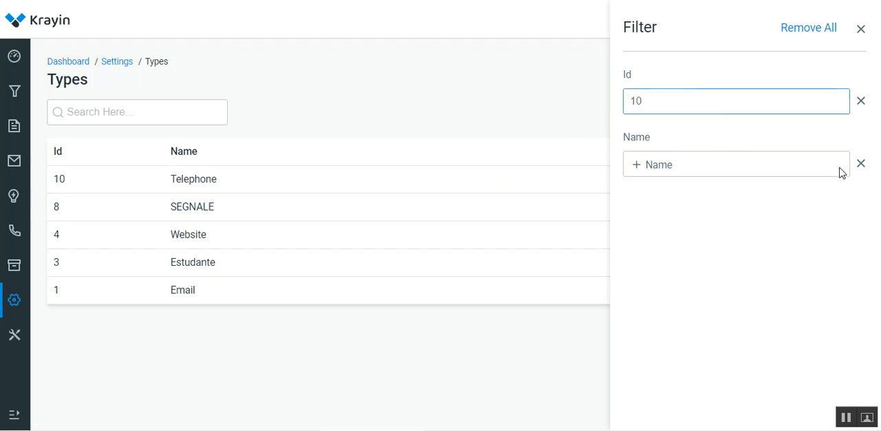
pyautogui.press('Return')
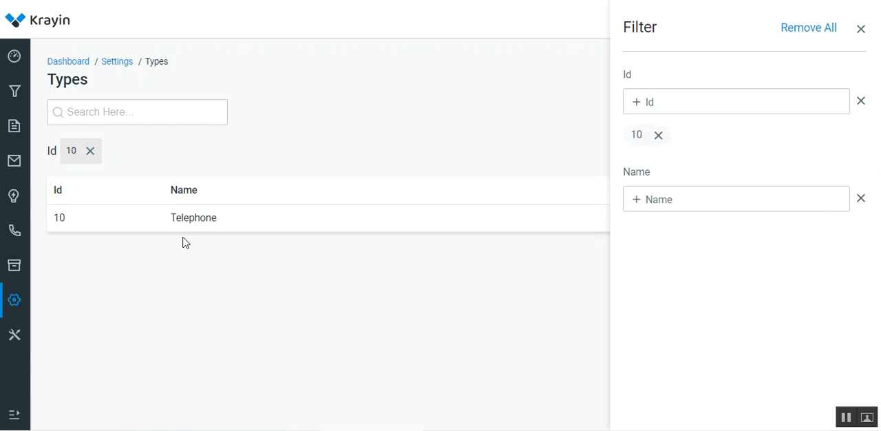
pyautogui.click(90, 151)
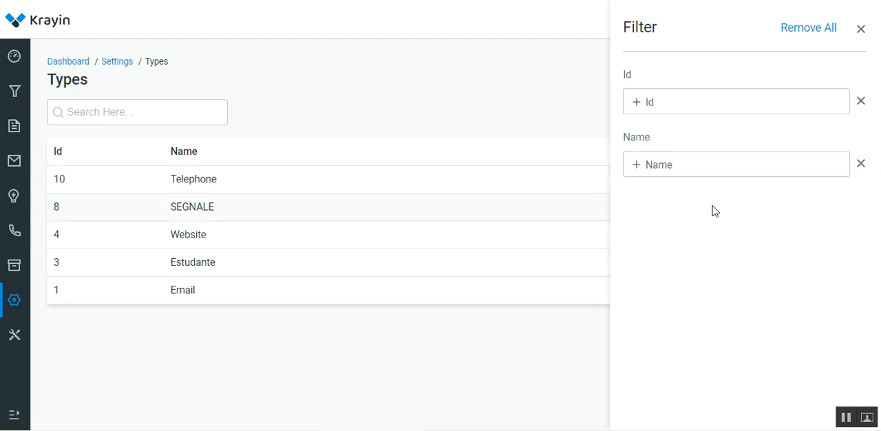
# Step: Filter the types list by the name "tele", close the filter options and clear the filter
pyautogui.click(747, 170)
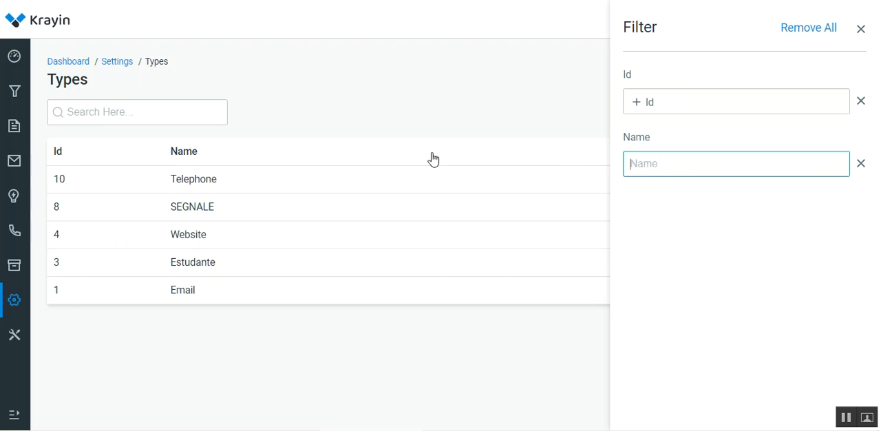
pyautogui.write('tele')
pyautogui.press('Return')
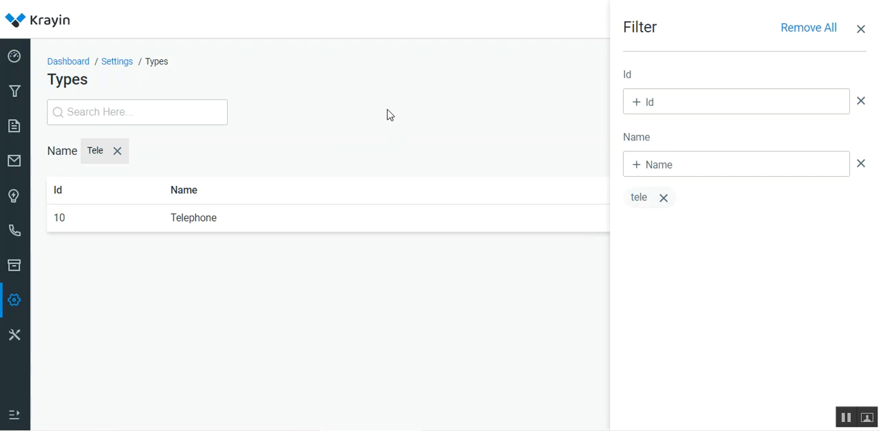
pyautogui.click(861, 31)
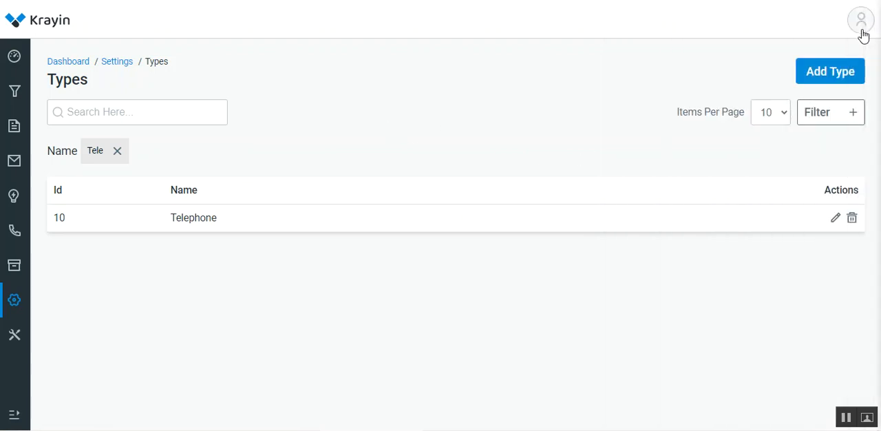
pyautogui.click(117, 152)
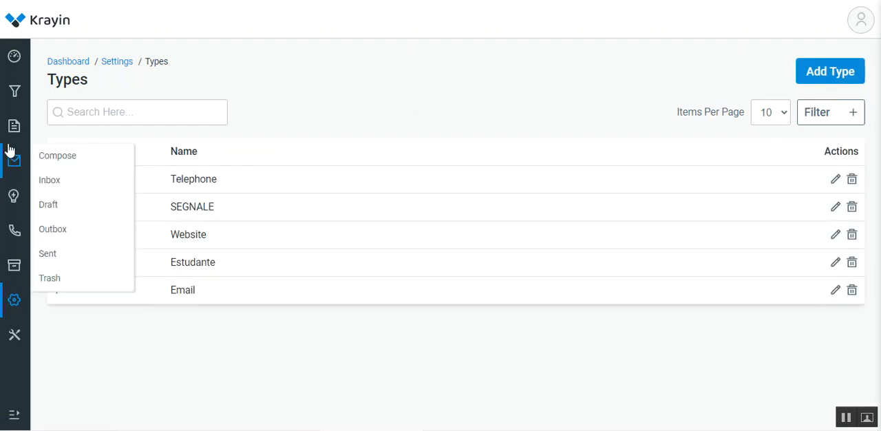
# Step: Check the Type and Source options in a new lead form for Telephone and Others, and cancel the form
pyautogui.click(15, 93)
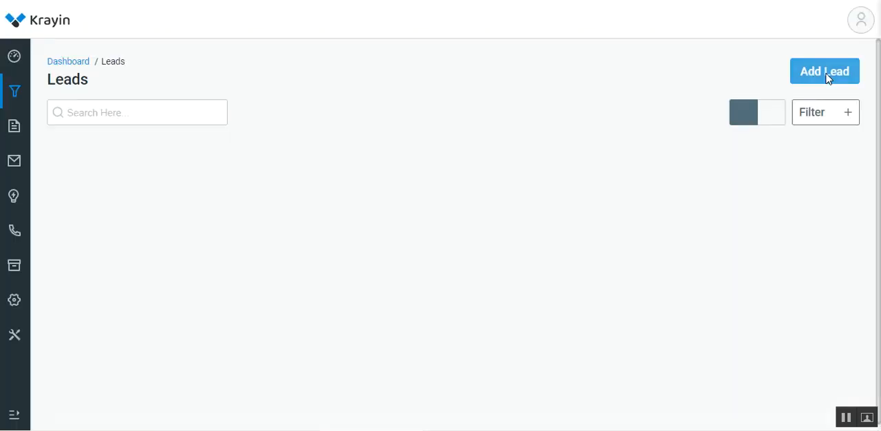
pyautogui.scroll(-5, 327, 268)
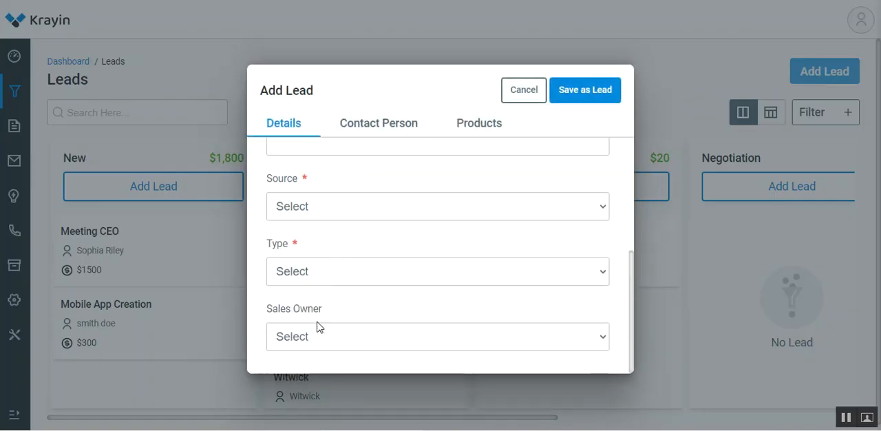
pyautogui.click(320, 271)
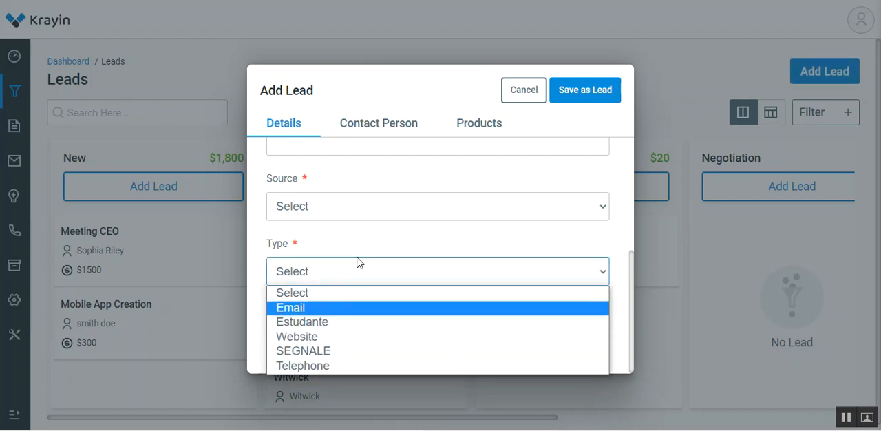
pyautogui.click(333, 211)
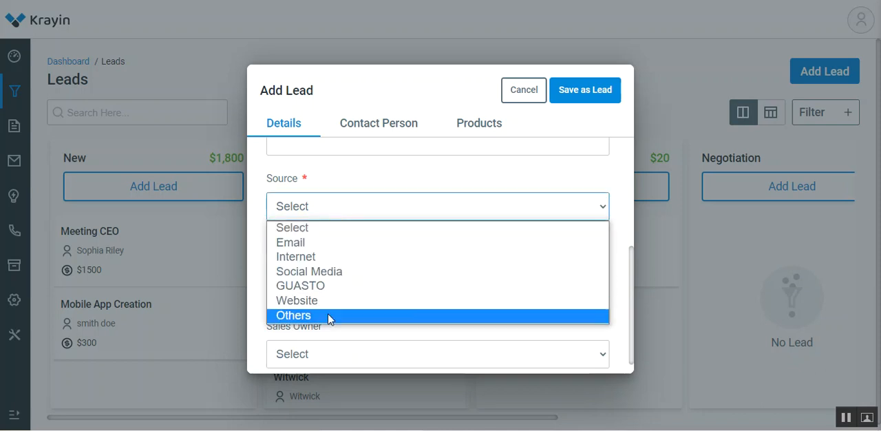
pyautogui.click(262, 207)
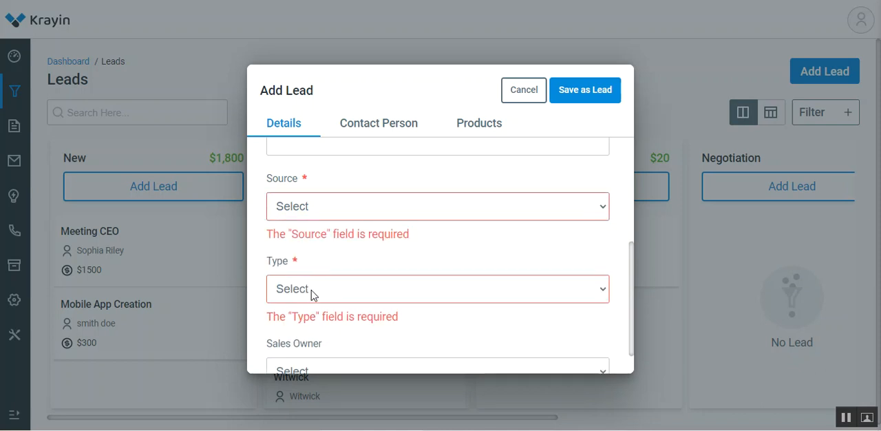
pyautogui.click(311, 290)
pyautogui.click(259, 249)
pyautogui.click(511, 94)
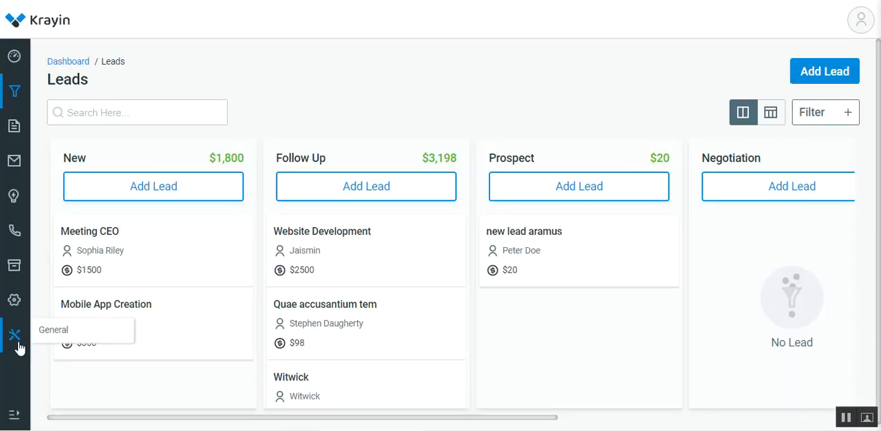
# Step: View the settings entries, open the Groups list and return to the dashboard
pyautogui.click(12, 307)
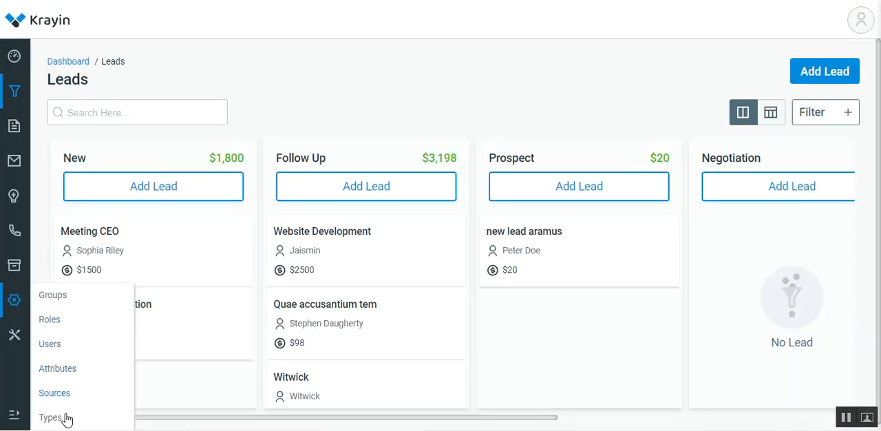
pyautogui.moveTo(18, 313)
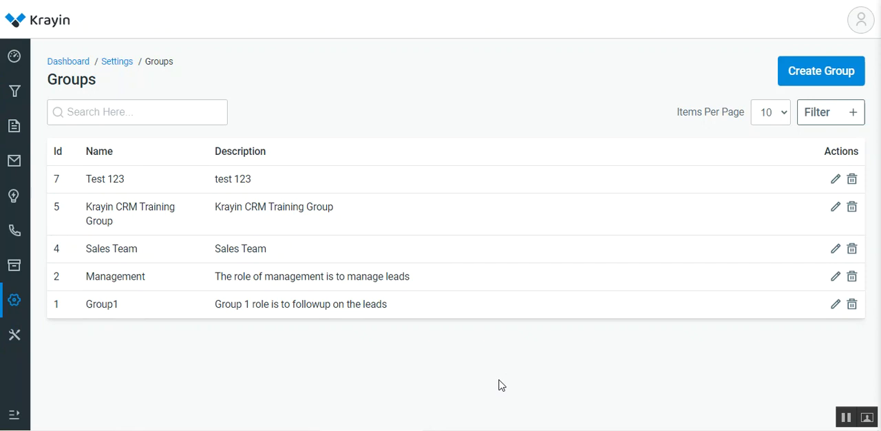
pyautogui.click(14, 60)
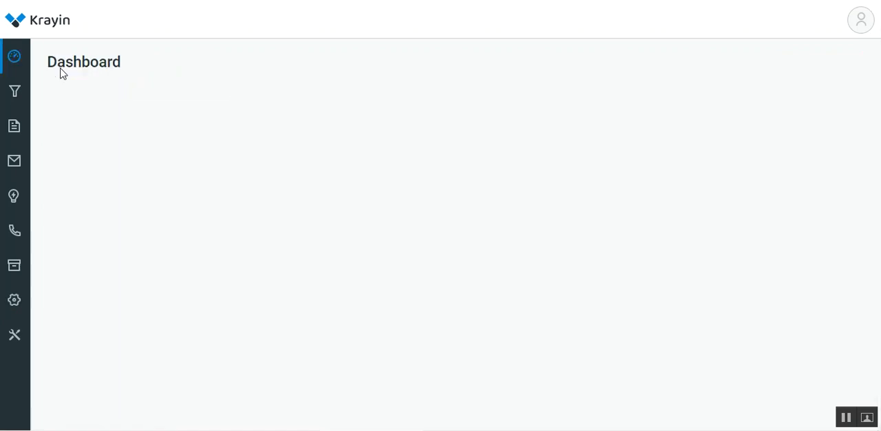